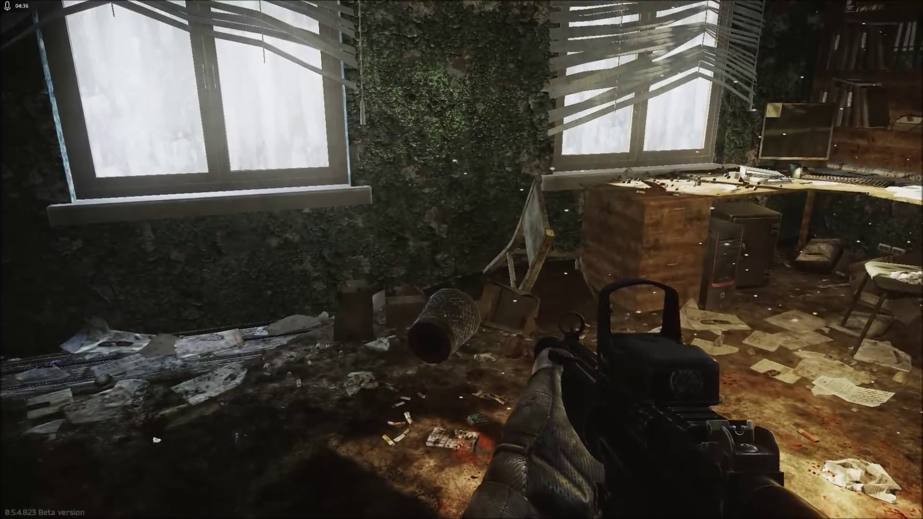
{"action": "key", "text": "Tab"}
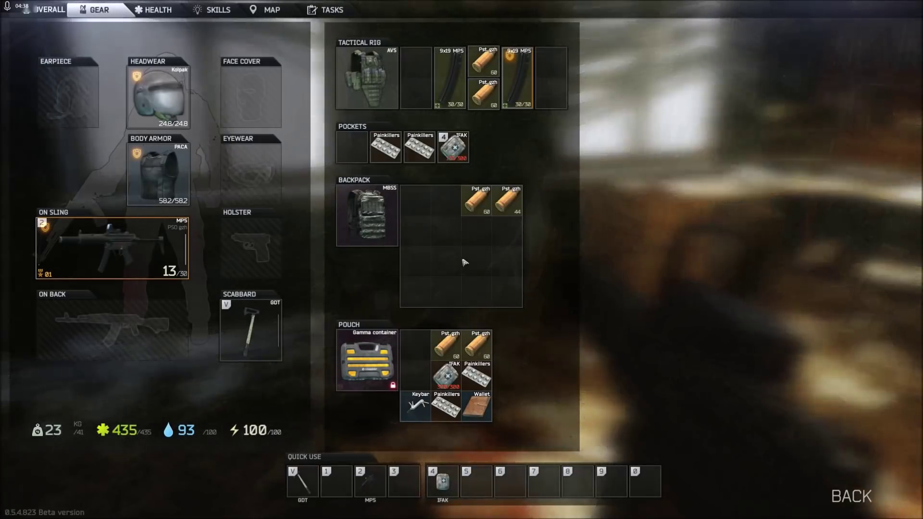
{"action": "key", "text": "Tab"}
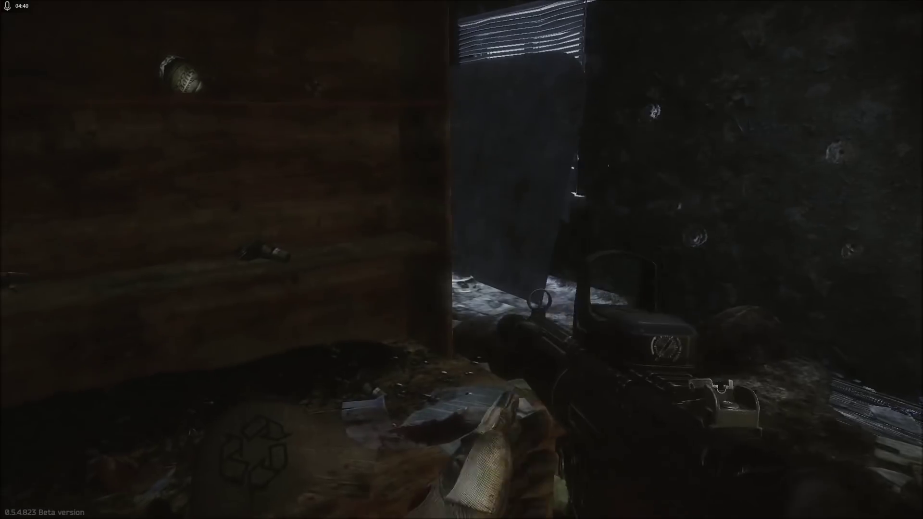
{"action": "key", "text": "r"}
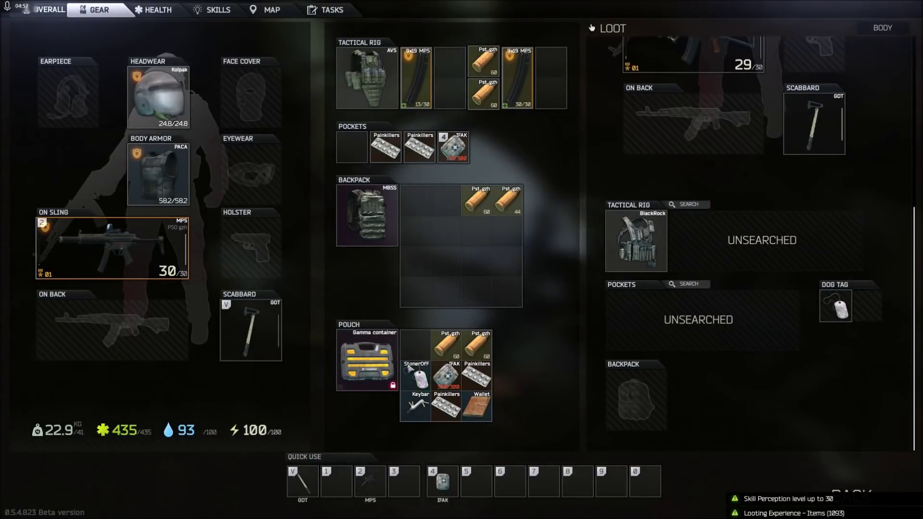
{"action": "key", "text": "Tab"}
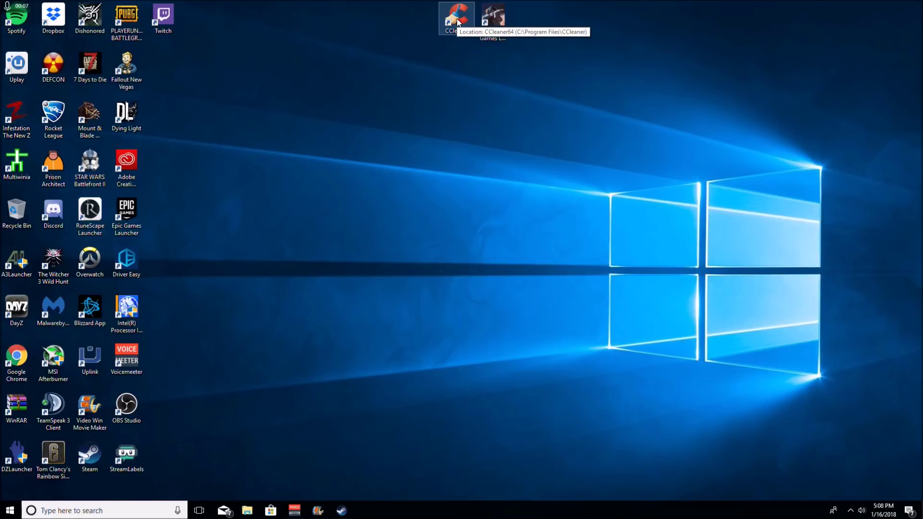
Step: Launch CCleaner, declining the offered new version, and run the file cleaner with its preset selections
{"action": "double_click", "coordinate": [457, 19]}
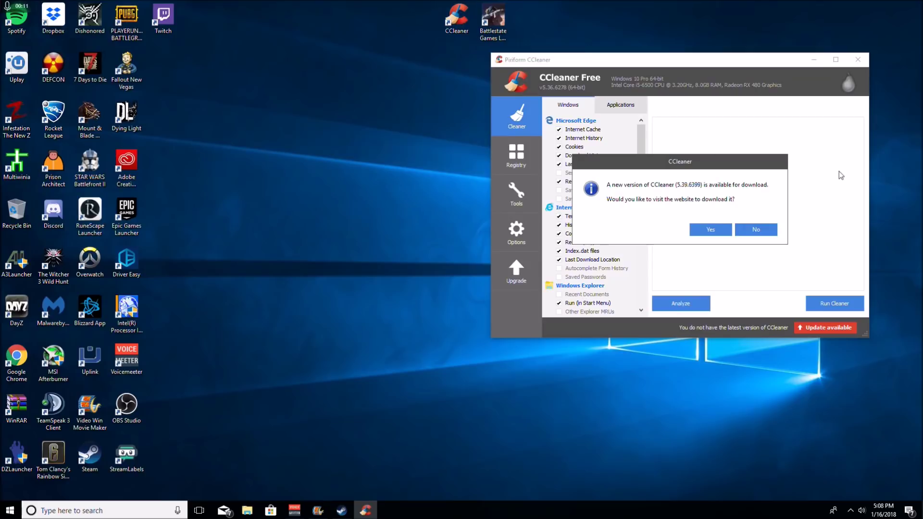
{"action": "left_click", "coordinate": [767, 231]}
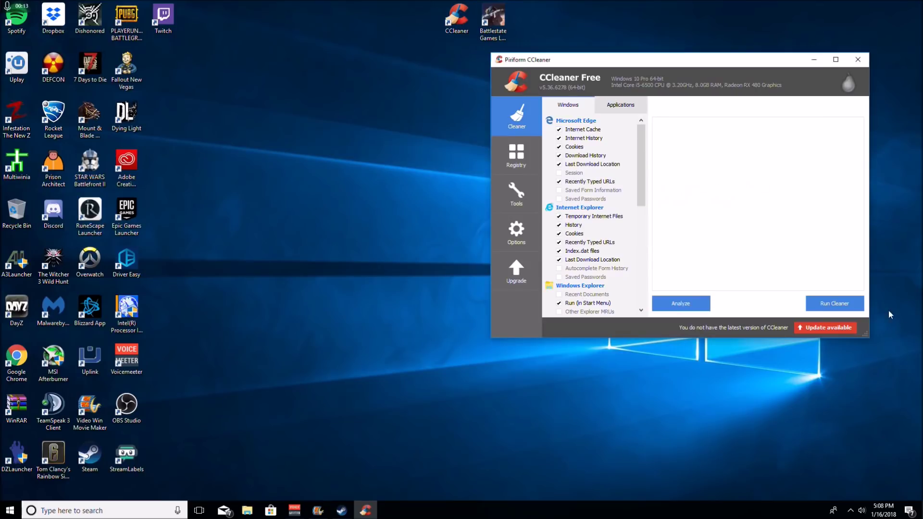
{"action": "left_click_drag", "start_coordinate": [767, 61], "coordinate": [568, 134]}
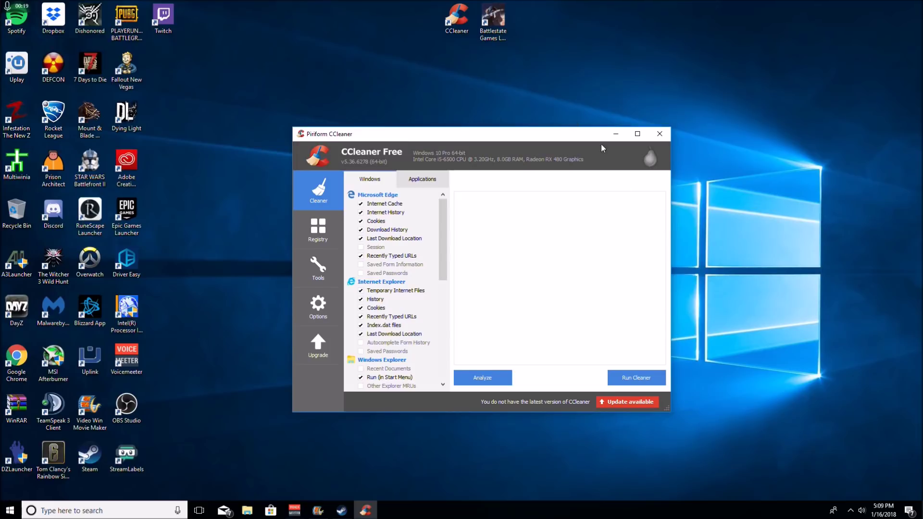
{"action": "left_click", "coordinate": [636, 379]}
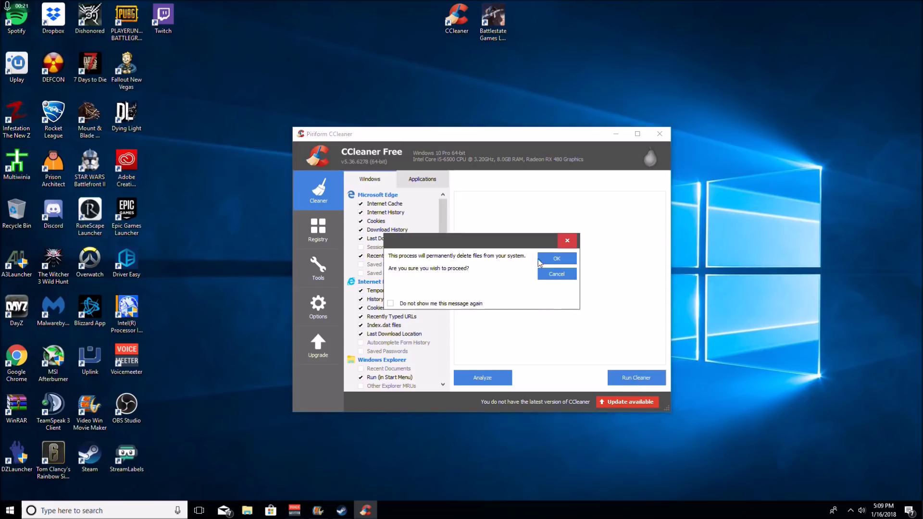
{"action": "left_click", "coordinate": [556, 260]}
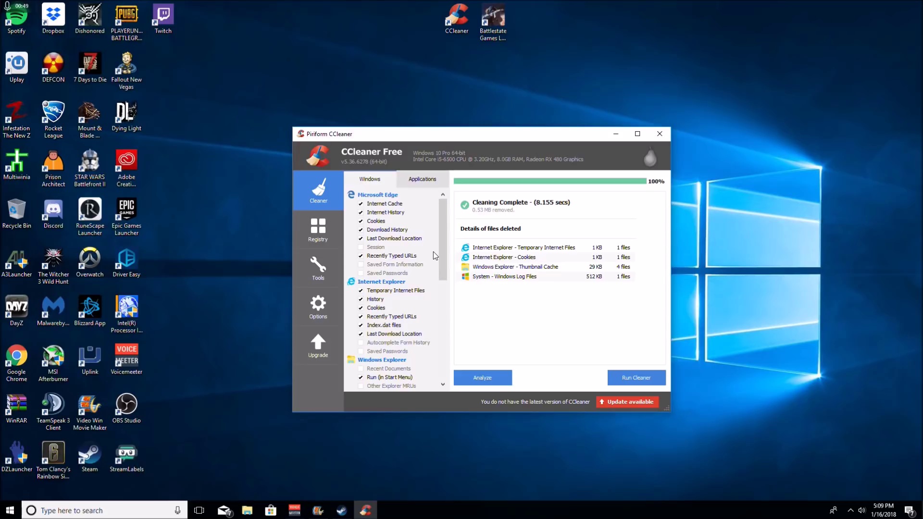
Step: Scan the registry for issues in CCleaner and fix all selected issues without backing up the registry changes
{"action": "left_click", "coordinate": [324, 238]}
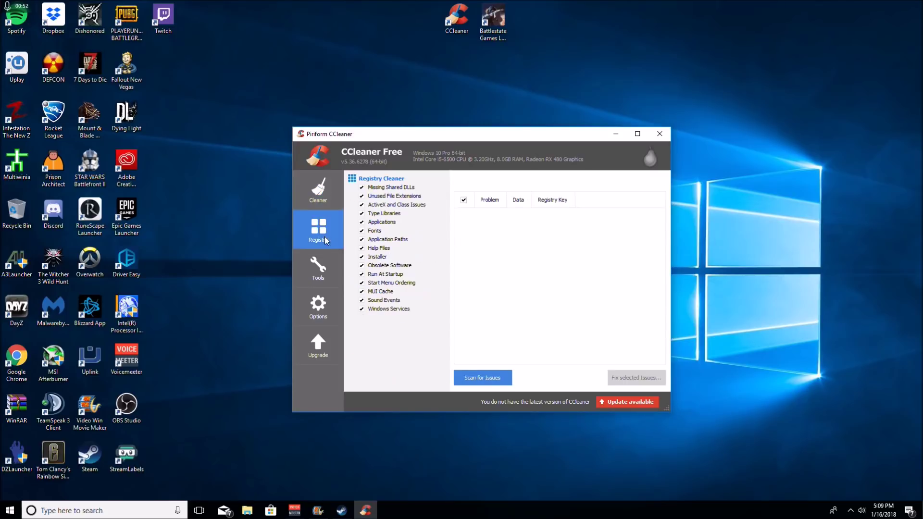
{"action": "left_click", "coordinate": [484, 380]}
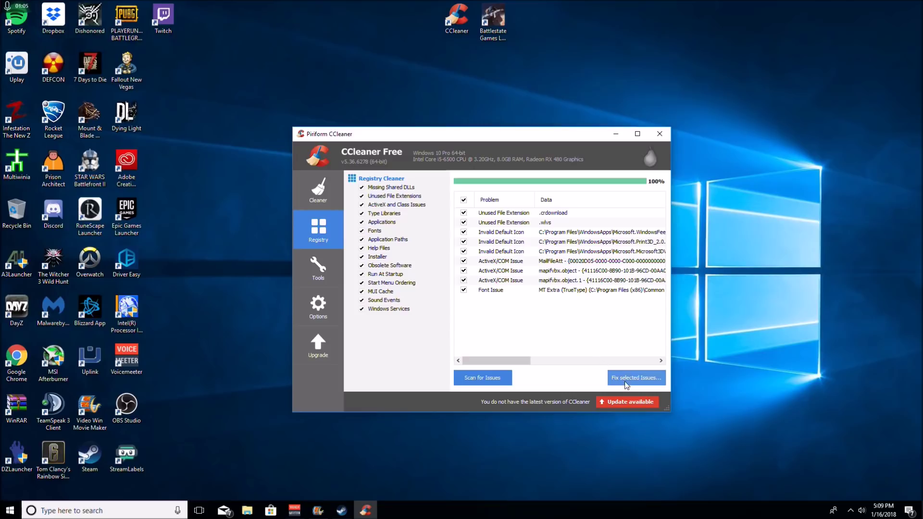
{"action": "left_click", "coordinate": [630, 373]}
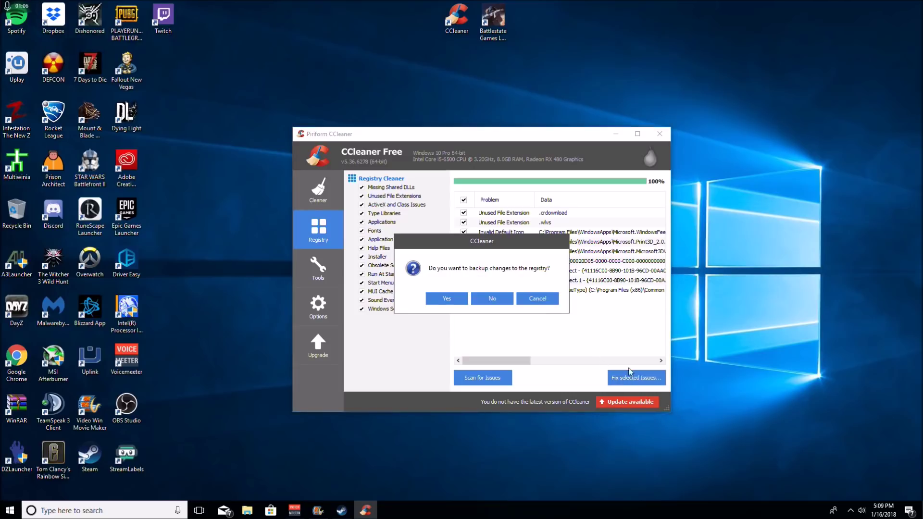
{"action": "left_click", "coordinate": [492, 299]}
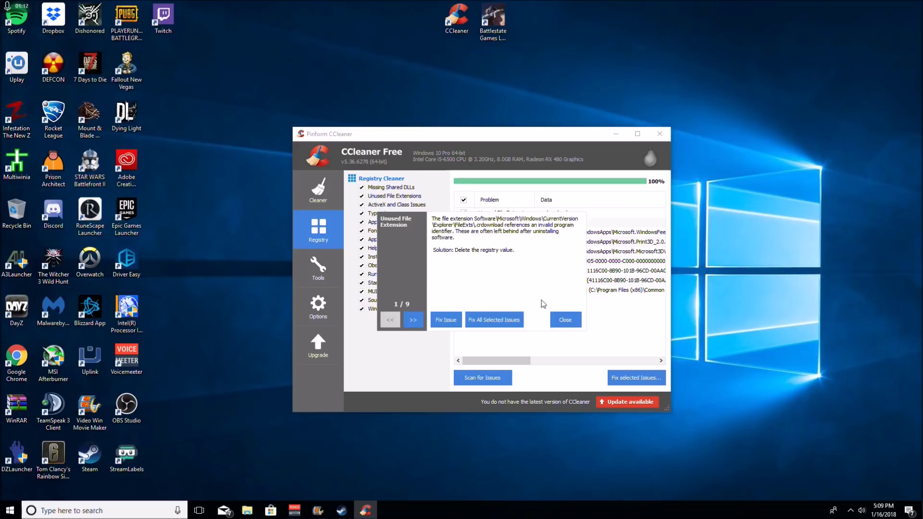
{"action": "left_click", "coordinate": [501, 319]}
{"action": "left_click", "coordinate": [564, 319]}
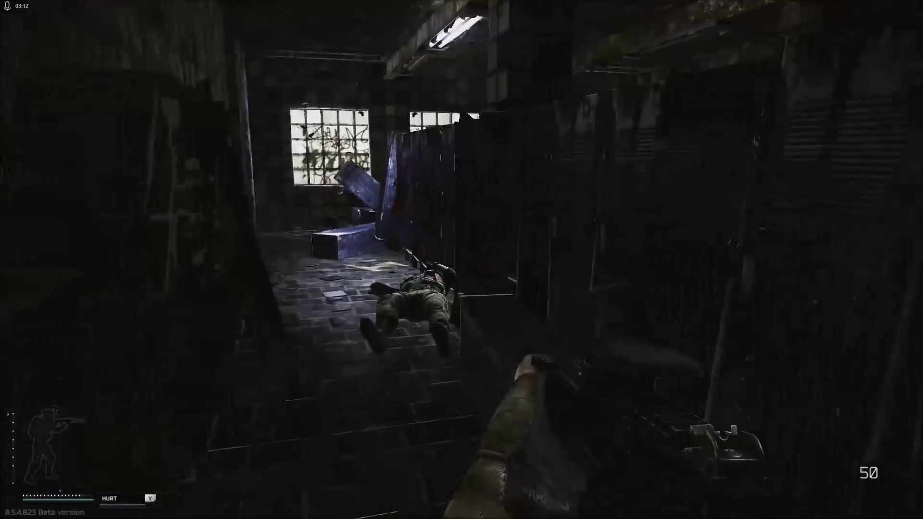
{"action": "key", "text": "Tab"}
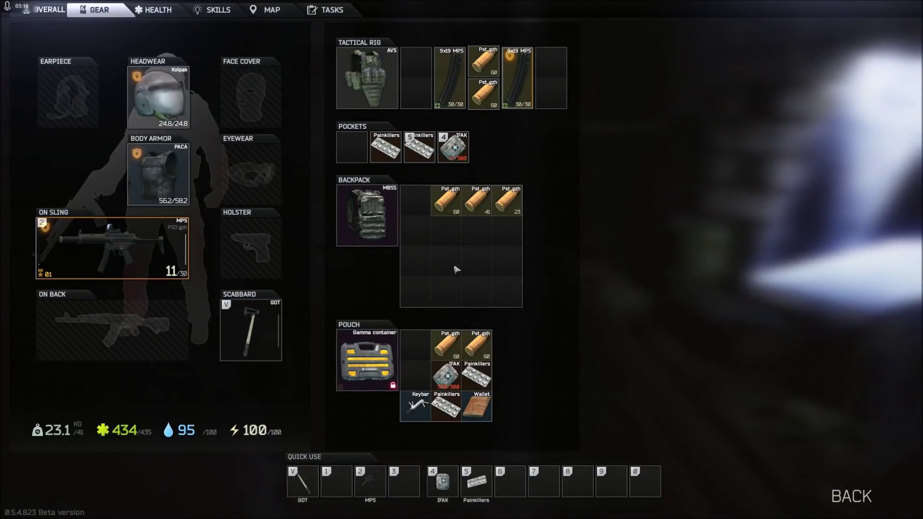
{"action": "key", "text": "Tab"}
{"action": "key", "text": "4"}
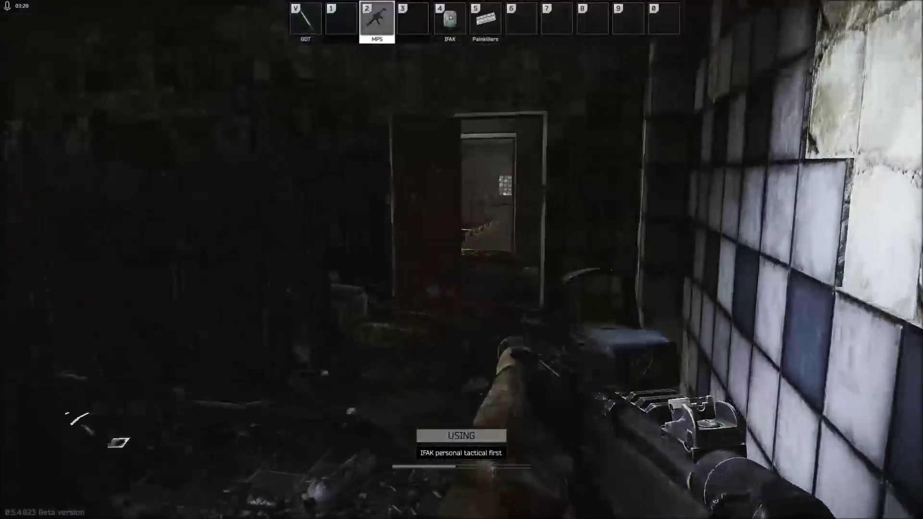
{"action": "key", "text": "w"}
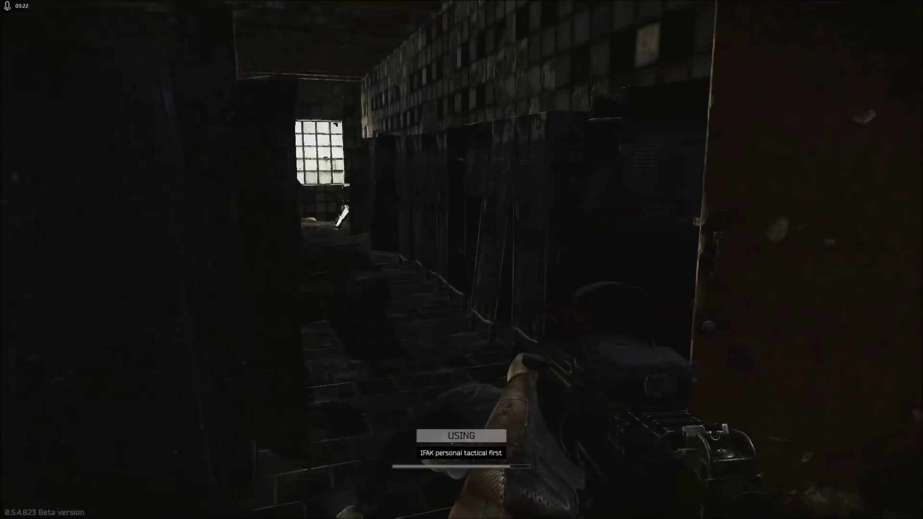
{"action": "key", "text": "w"}
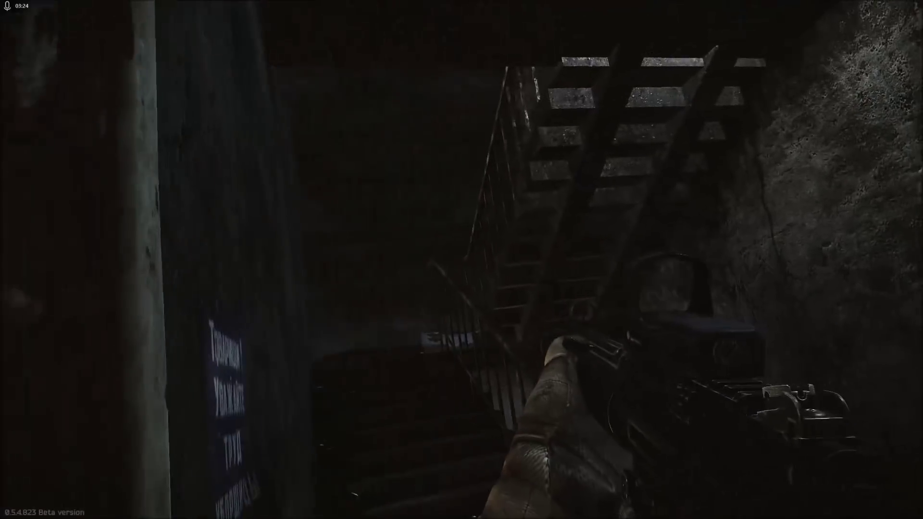
{"action": "key", "text": "w"}
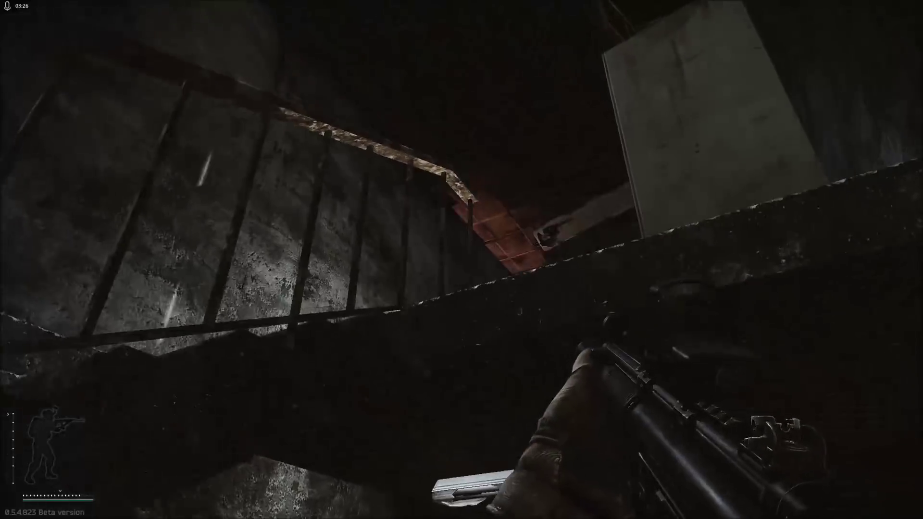
{"action": "key", "text": "w"}
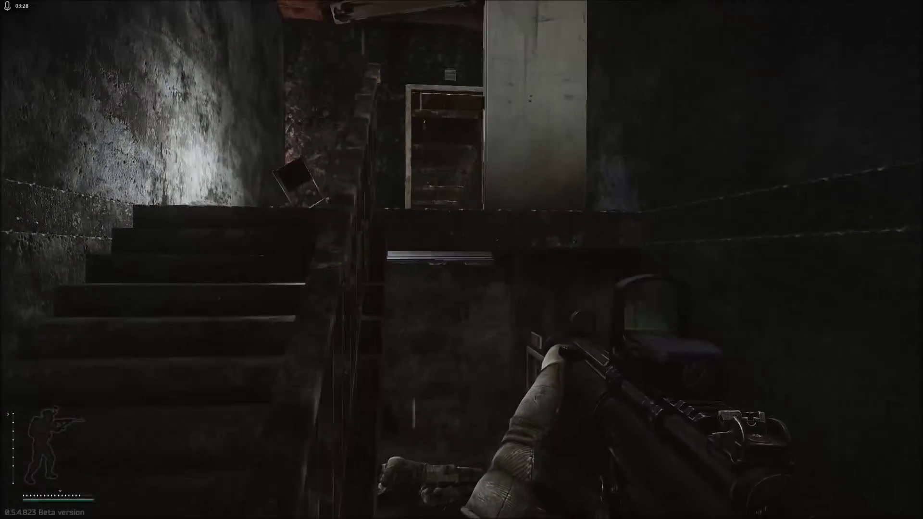
{"action": "key", "text": "w"}
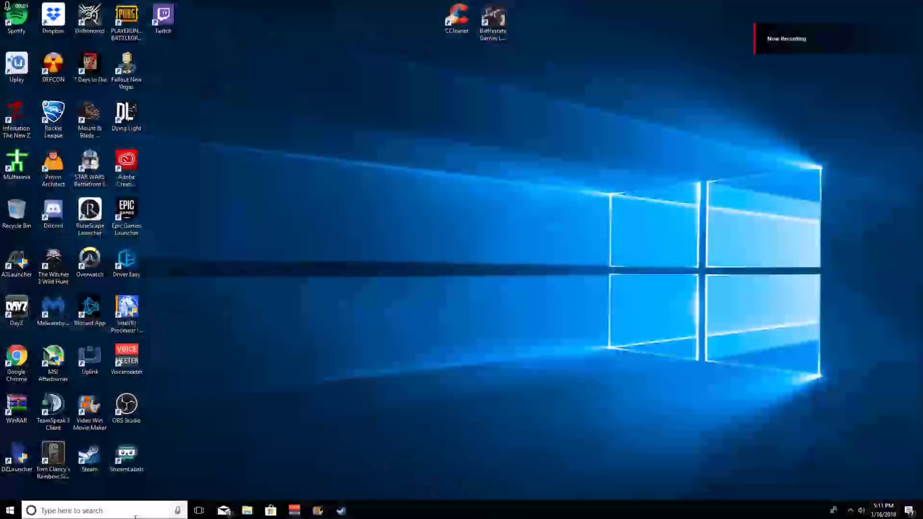
{"action": "left_click", "coordinate": [112, 511]}
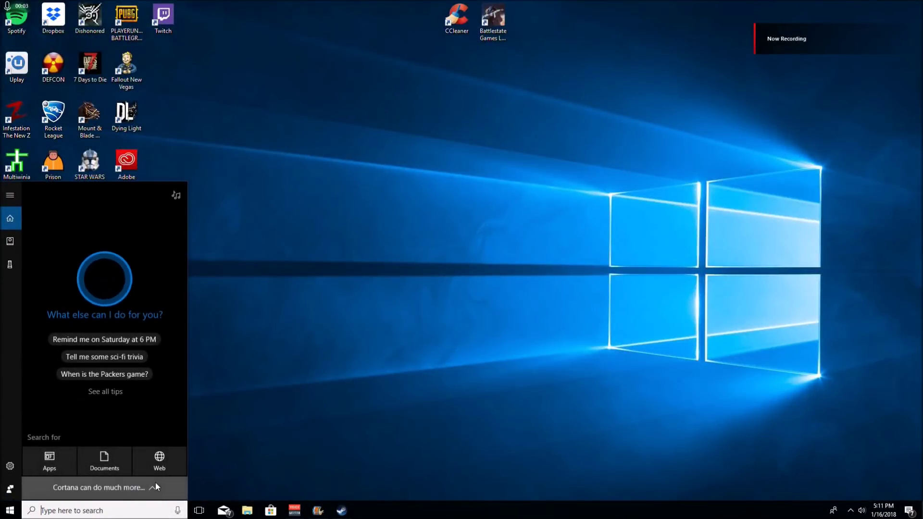
{"action": "type", "text": "escape"}
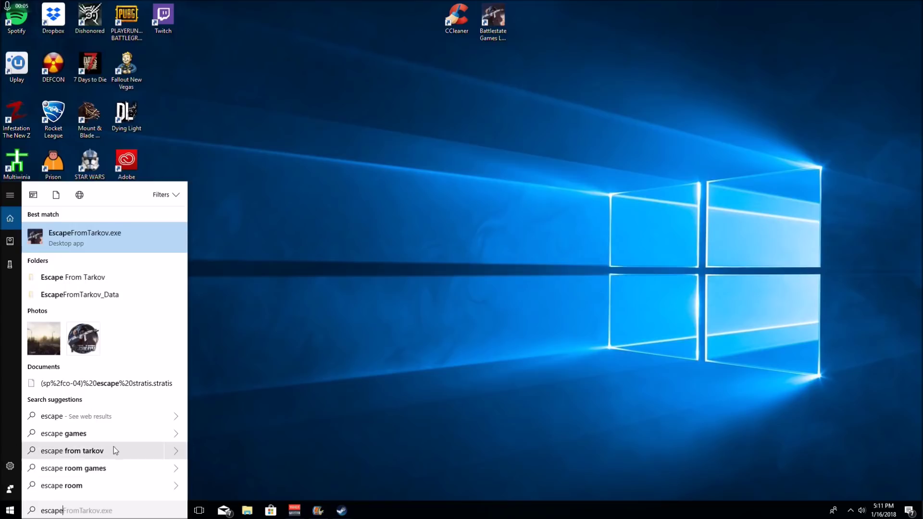
{"action": "left_click", "coordinate": [99, 240]}
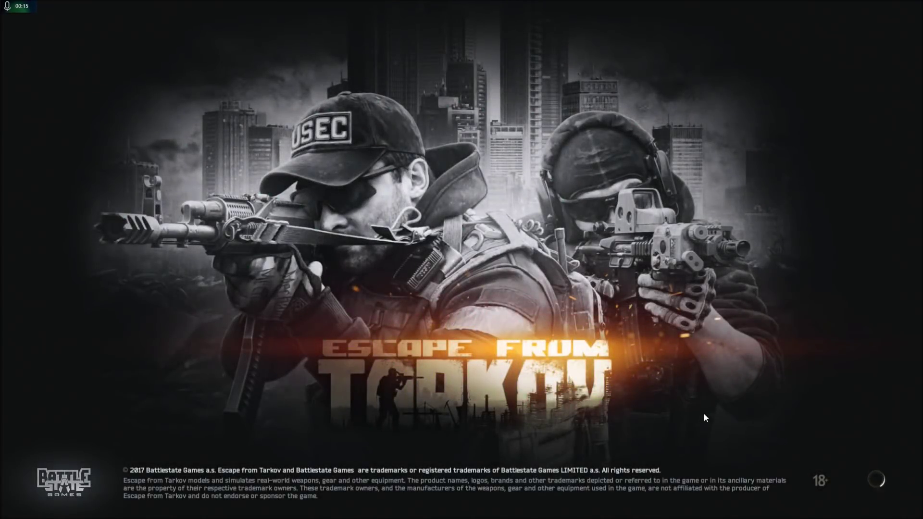
{"action": "key", "text": "alt+Tab"}
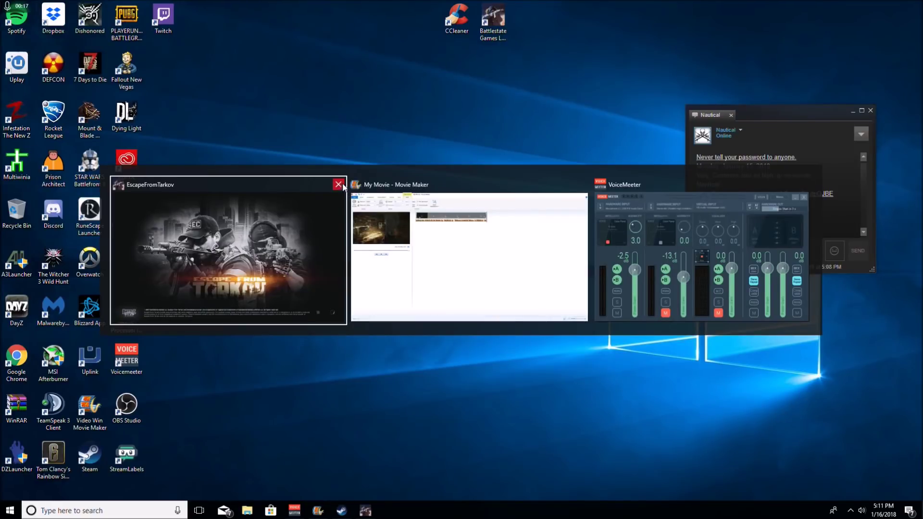
{"action": "left_click", "coordinate": [340, 184]}
Step: Search Windows for "escape" and open the file location of EscapeFromTarkov.exe
{"action": "left_click", "coordinate": [135, 512]}
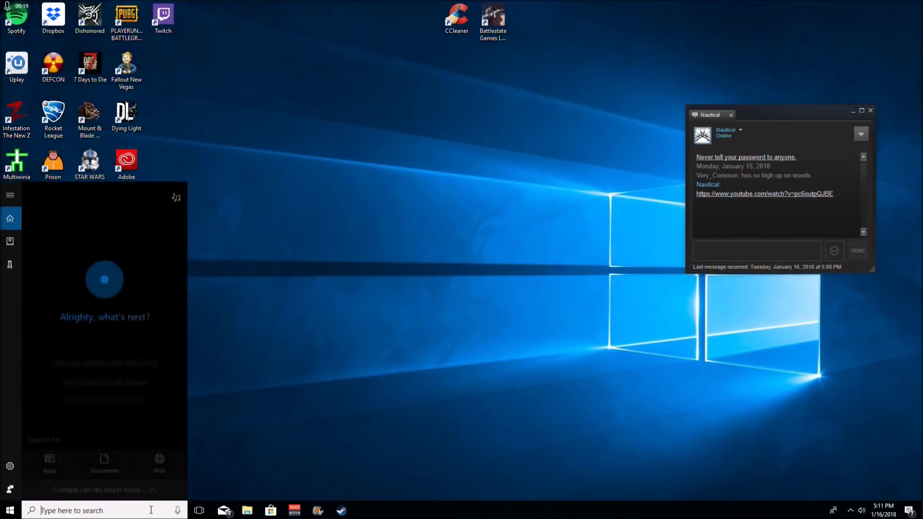
{"action": "type", "text": "escape"}
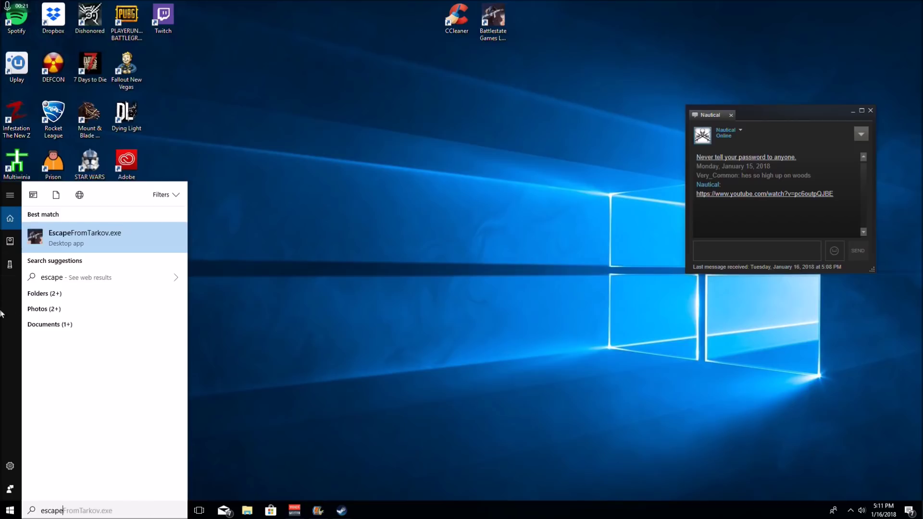
{"action": "right_click", "coordinate": [30, 238]}
{"action": "left_click", "coordinate": [93, 265]}
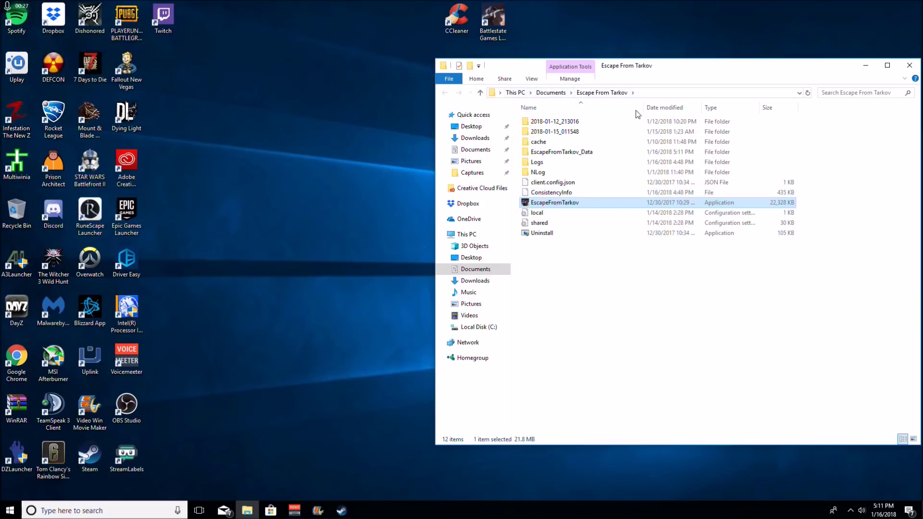
Step: Open the compatibility properties of the EscapeFromTarkov application and toggle Override high DPI scaling behavior
{"action": "right_click", "coordinate": [566, 204]}
{"action": "left_click", "coordinate": [639, 439]}
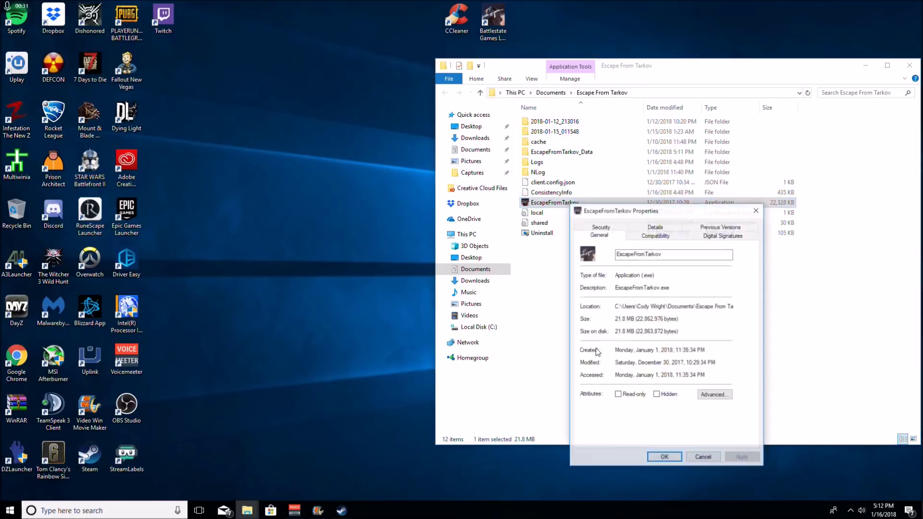
{"action": "left_click", "coordinate": [655, 236]}
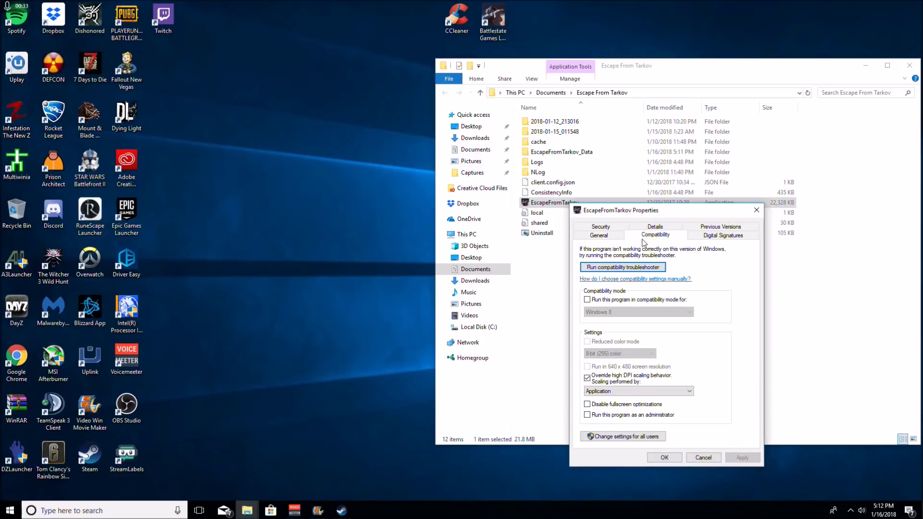
{"action": "left_click", "coordinate": [621, 377]}
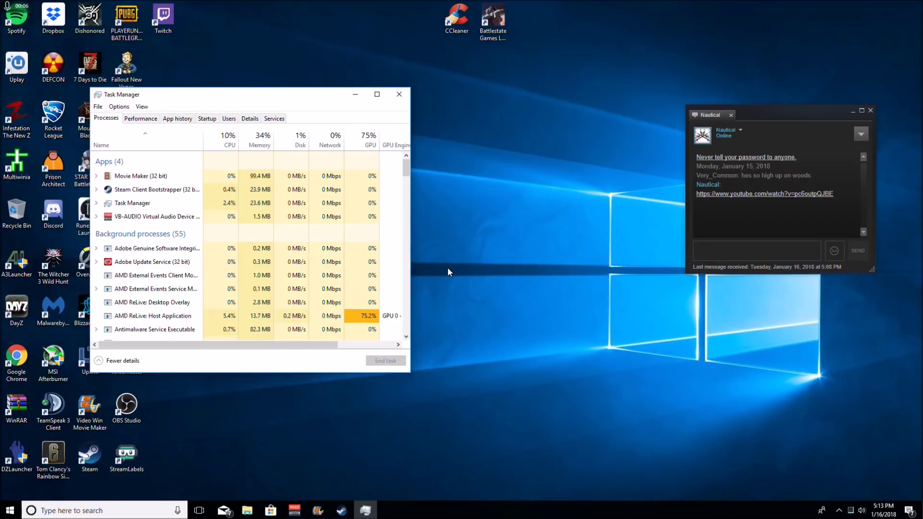
Step: Browse the detailed process list in Task Manager and launch the Battlestate Games Launcher from the desktop
{"action": "left_click", "coordinate": [255, 119]}
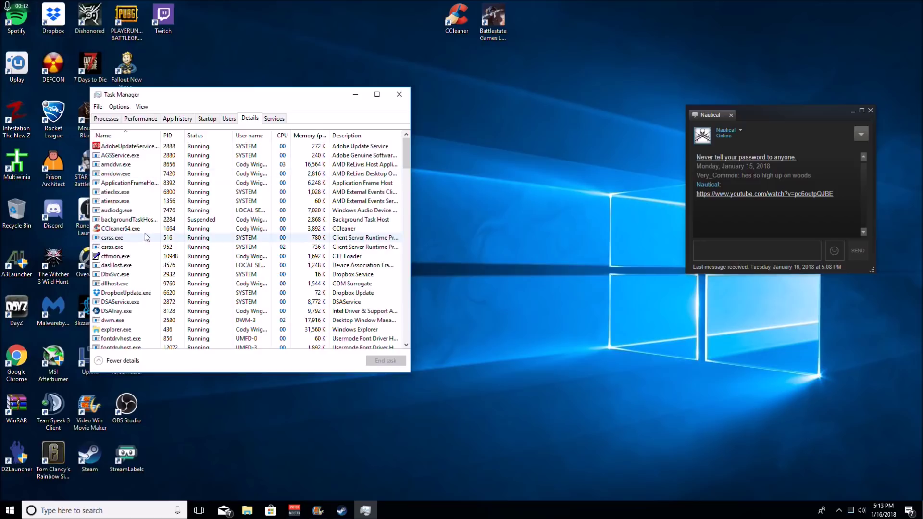
{"action": "scroll", "coordinate": [132, 238], "scroll_direction": "down", "scroll_amount": 5}
{"action": "scroll", "coordinate": [132, 238], "scroll_direction": "up", "scroll_amount": 4}
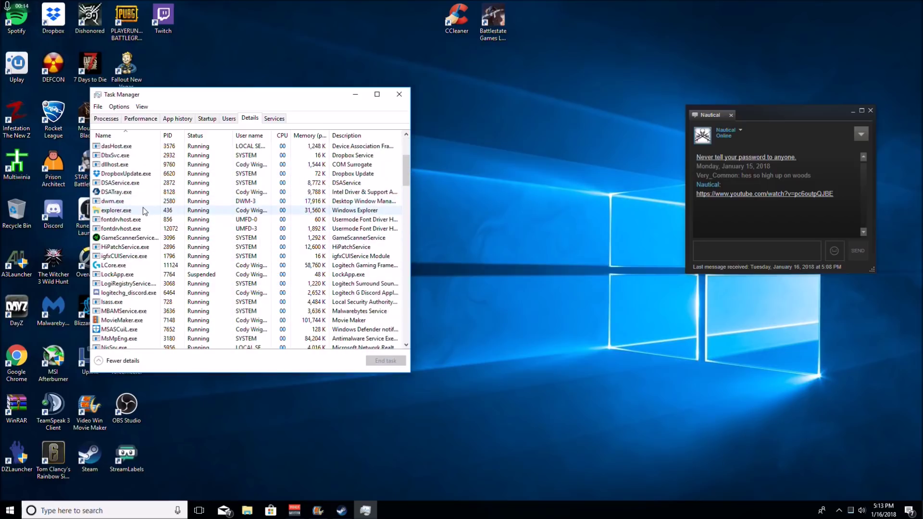
{"action": "scroll", "coordinate": [143, 192], "scroll_direction": "down", "scroll_amount": 2}
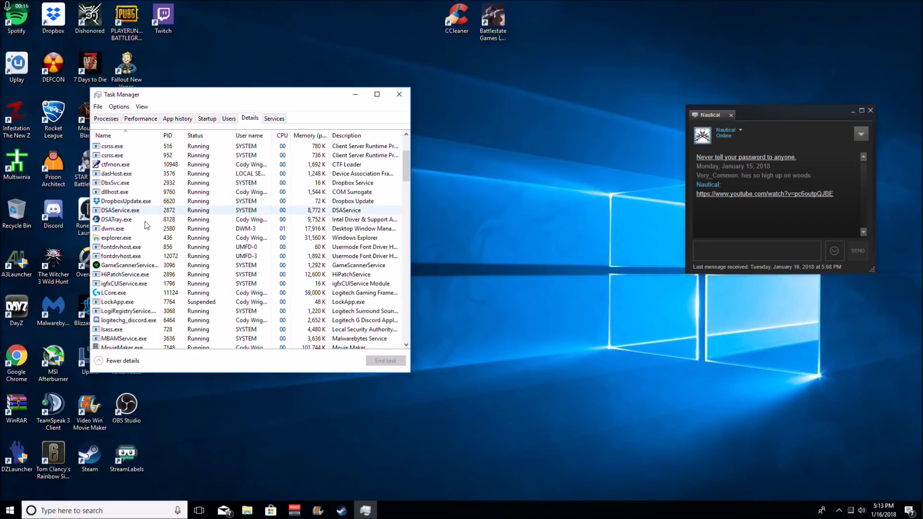
{"action": "left_click", "coordinate": [500, 28]}
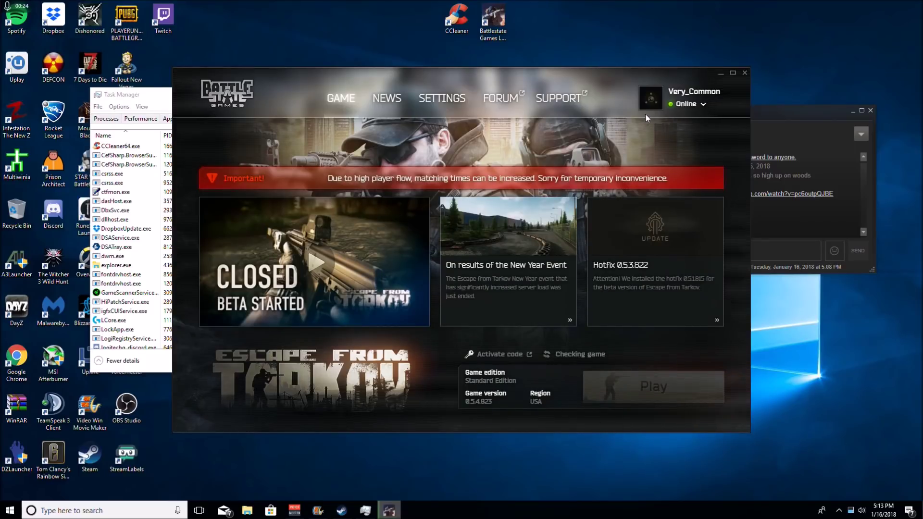
Step: Launch Escape from Tarkov from the launcher, then switch back to Task Manager and move its window clear of the launcher's news area
{"action": "left_click", "coordinate": [654, 387]}
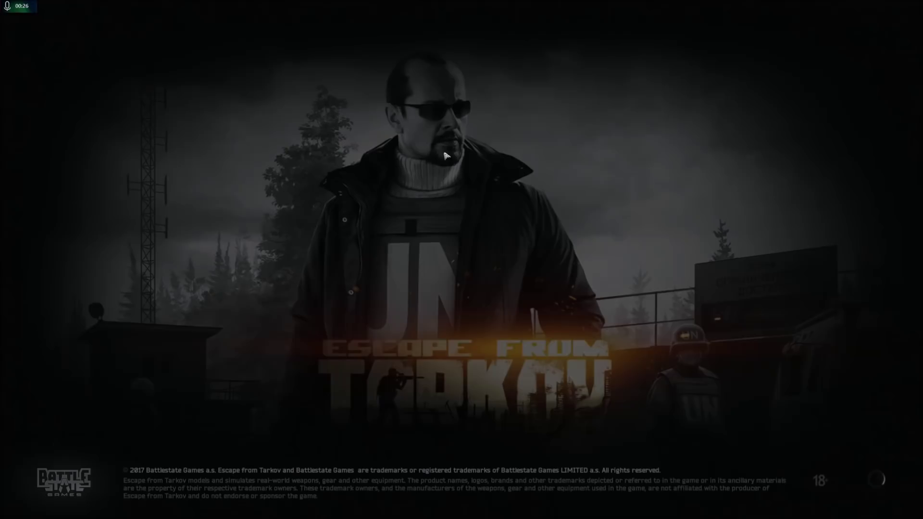
{"action": "key", "text": "alt+Tab"}
{"action": "key", "text": "alt+Tab"}
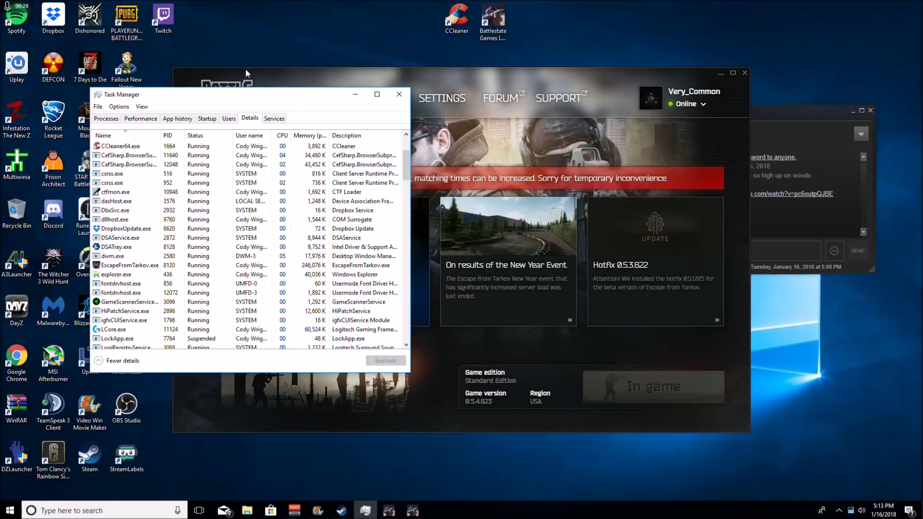
{"action": "left_click_drag", "start_coordinate": [300, 100], "coordinate": [746, 107]}
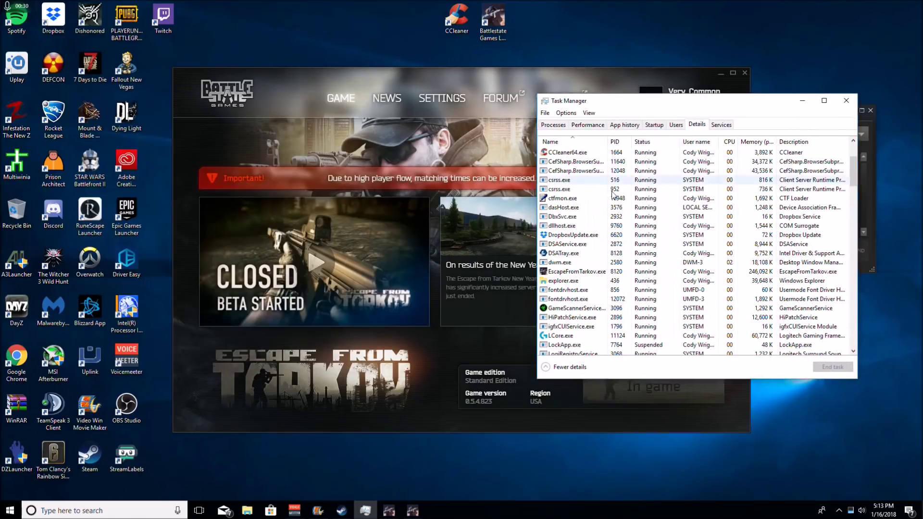
{"action": "left_click", "coordinate": [605, 273]}
{"action": "right_click", "coordinate": [605, 273]}
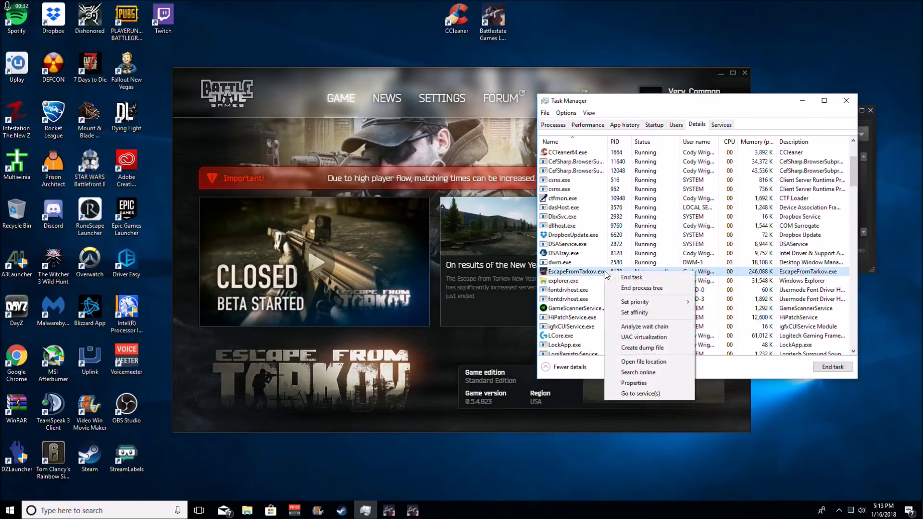
{"action": "left_click", "coordinate": [644, 380]}
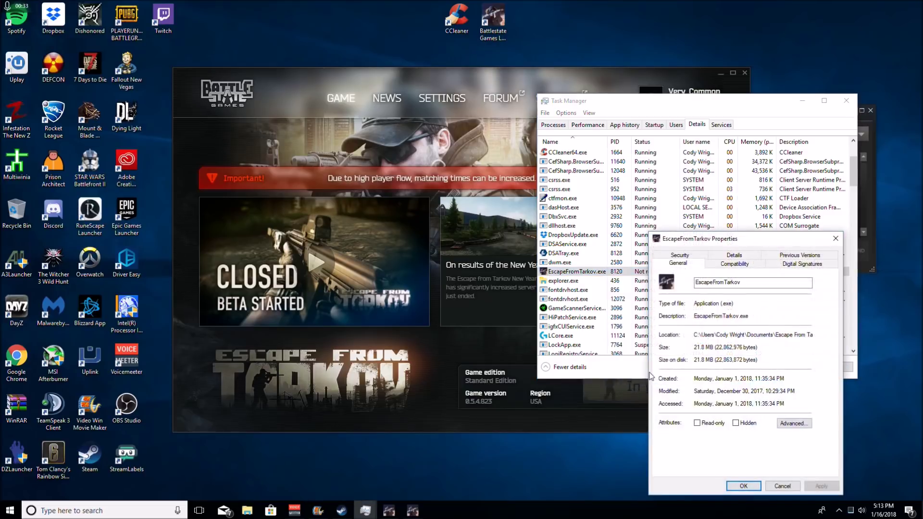
{"action": "left_click", "coordinate": [835, 238]}
Step: Set the priority of the EscapeFromTarkov.exe process to Above normal, confirm the change and close Task Manager
{"action": "right_click", "coordinate": [583, 273]}
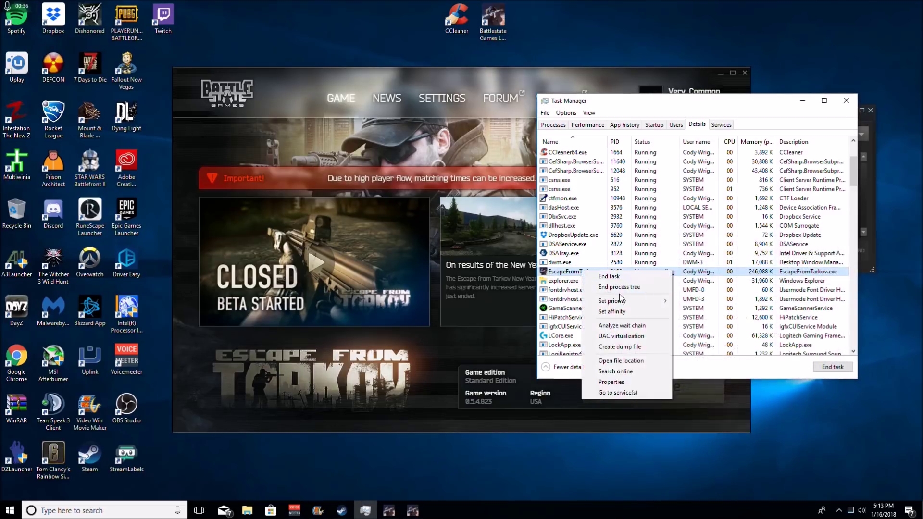
{"action": "mouse_move", "coordinate": [625, 301]}
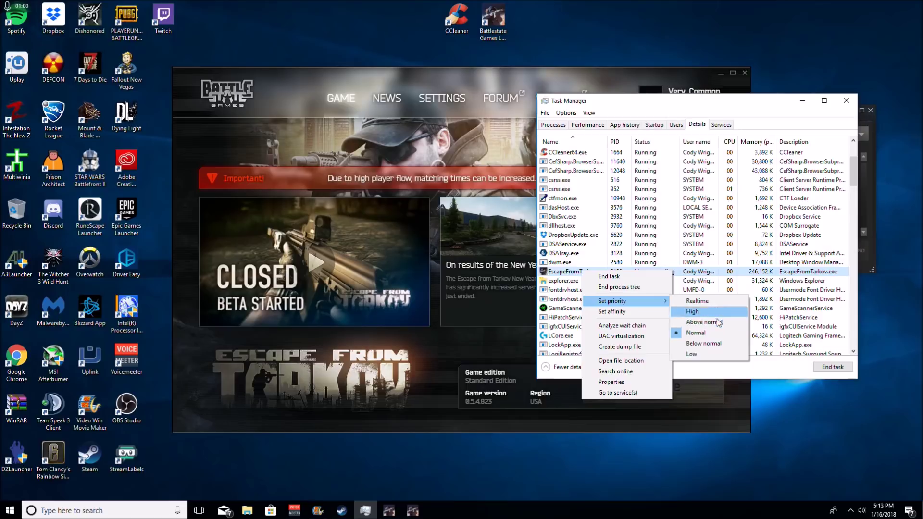
{"action": "left_click", "coordinate": [707, 321]}
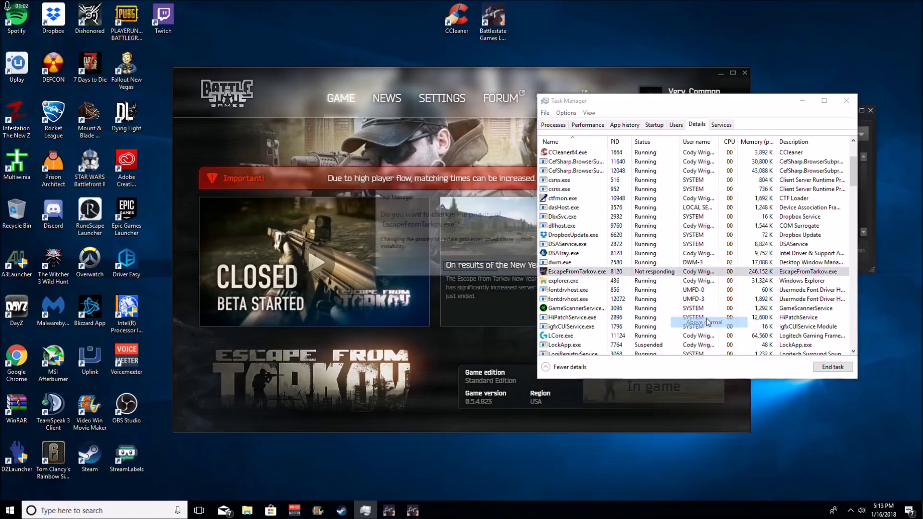
{"action": "left_click", "coordinate": [488, 269]}
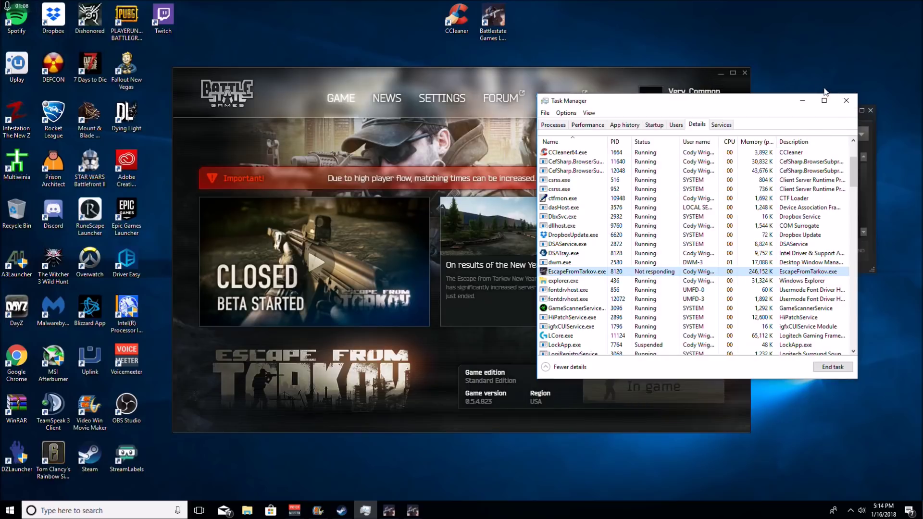
{"action": "left_click", "coordinate": [846, 101]}
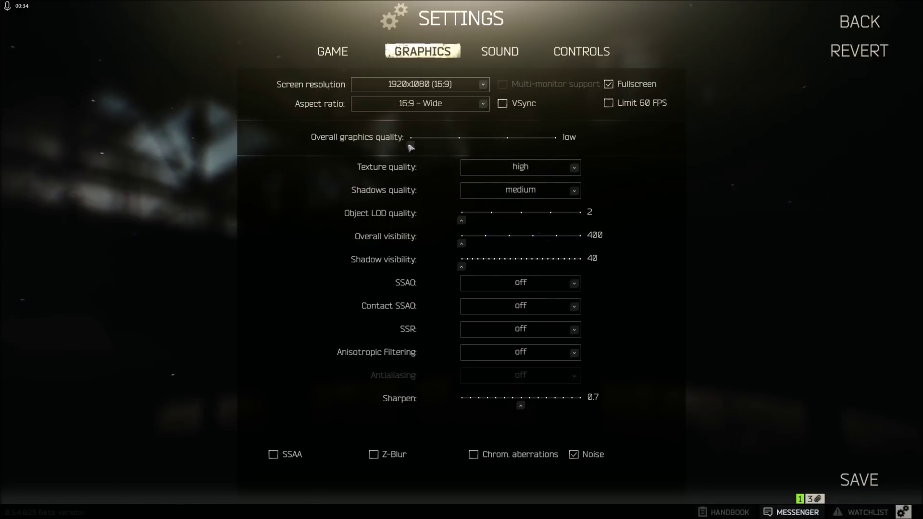
Step: Set the game's overall graphics quality to low, with texture quality and shadows quality both at high
{"action": "left_click_drag", "start_coordinate": [410, 146], "coordinate": [265, 179]}
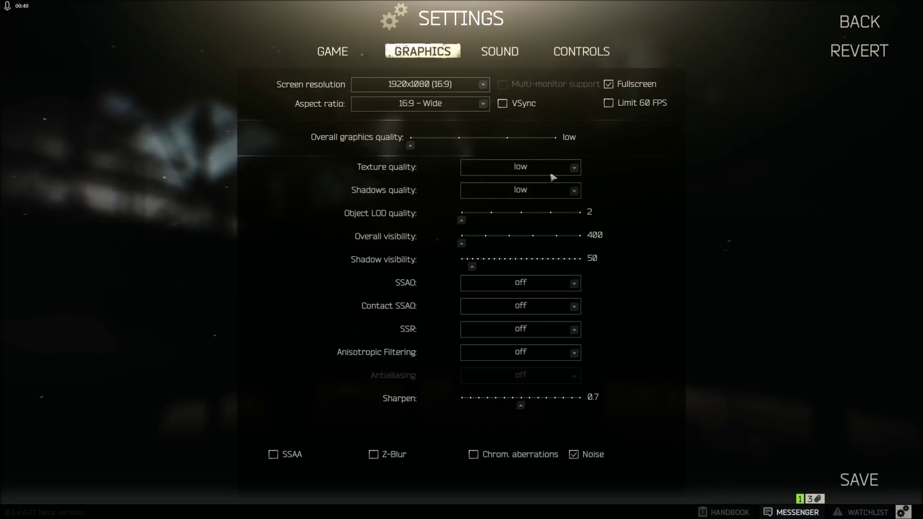
{"action": "left_click", "coordinate": [573, 172]}
{"action": "left_click", "coordinate": [539, 217]}
{"action": "left_click", "coordinate": [573, 193]}
{"action": "left_click", "coordinate": [542, 235]}
{"action": "left_click", "coordinate": [525, 195]}
{"action": "left_click", "coordinate": [529, 234]}
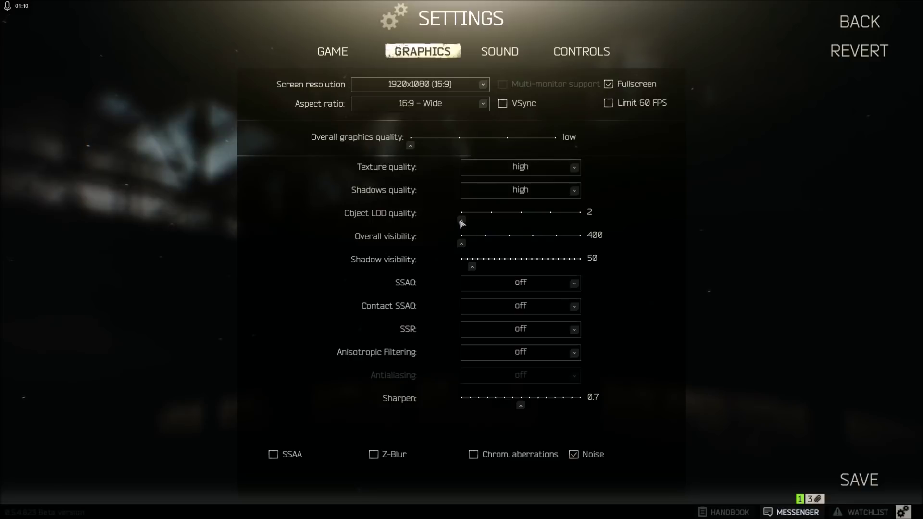
Step: Set object LOD quality to 2, overall visibility to 400 and shadow visibility to 40
{"action": "mouse_move", "coordinate": [462, 223]}
{"action": "left_mouse_down"}
{"action": "mouse_move", "coordinate": [539, 217]}
{"action": "mouse_move", "coordinate": [459, 221]}
{"action": "mouse_move", "coordinate": [486, 237]}
{"action": "mouse_move", "coordinate": [457, 239]}
{"action": "left_mouse_up"}
{"action": "mouse_move", "coordinate": [467, 248]}
{"action": "left_mouse_down"}
{"action": "mouse_move", "coordinate": [501, 246]}
{"action": "mouse_move", "coordinate": [462, 246]}
{"action": "mouse_move", "coordinate": [472, 247]}
{"action": "left_mouse_up"}
{"action": "left_click_drag", "start_coordinate": [497, 245], "coordinate": [462, 247]}
{"action": "mouse_move", "coordinate": [466, 247]}
{"action": "left_mouse_down"}
{"action": "mouse_move", "coordinate": [532, 247]}
{"action": "mouse_move", "coordinate": [500, 252]}
{"action": "mouse_move", "coordinate": [515, 250]}
{"action": "mouse_move", "coordinate": [459, 241]}
{"action": "left_mouse_up"}
{"action": "left_click_drag", "start_coordinate": [473, 268], "coordinate": [459, 268]}
{"action": "left_click_drag", "start_coordinate": [461, 269], "coordinate": [439, 264]}
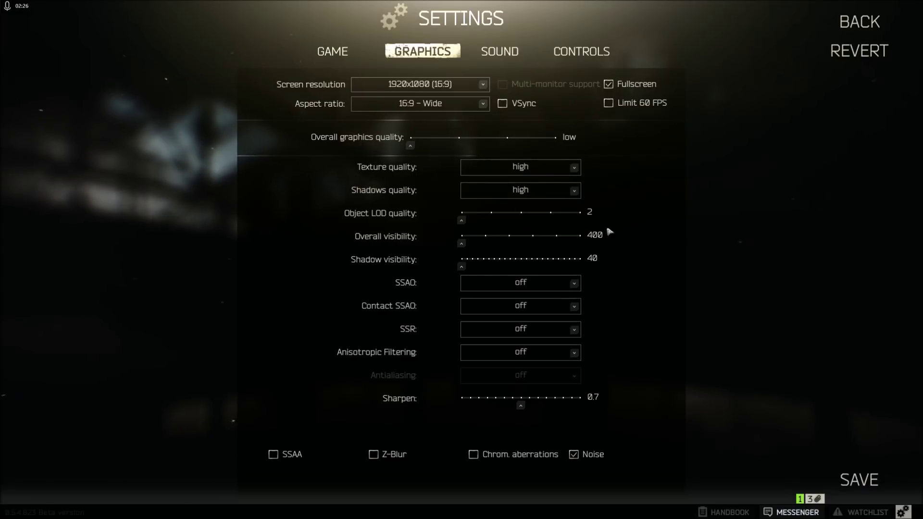
Step: Set SSAO, Contact SSAO and SSR to off and save the graphics settings
{"action": "left_click", "coordinate": [533, 282]}
{"action": "left_click", "coordinate": [534, 282]}
{"action": "left_click", "coordinate": [539, 313]}
{"action": "left_click", "coordinate": [538, 313]}
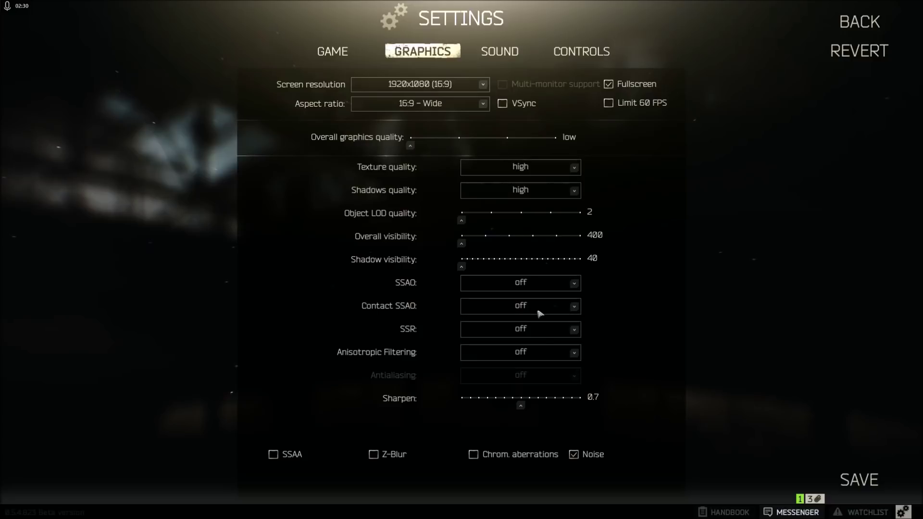
{"action": "left_click", "coordinate": [531, 330]}
{"action": "left_click", "coordinate": [537, 335]}
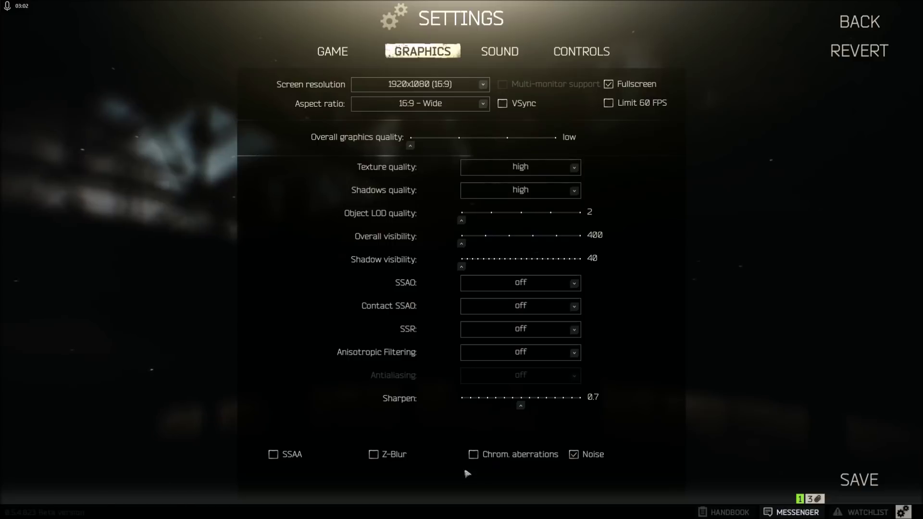
{"action": "left_click", "coordinate": [885, 481]}
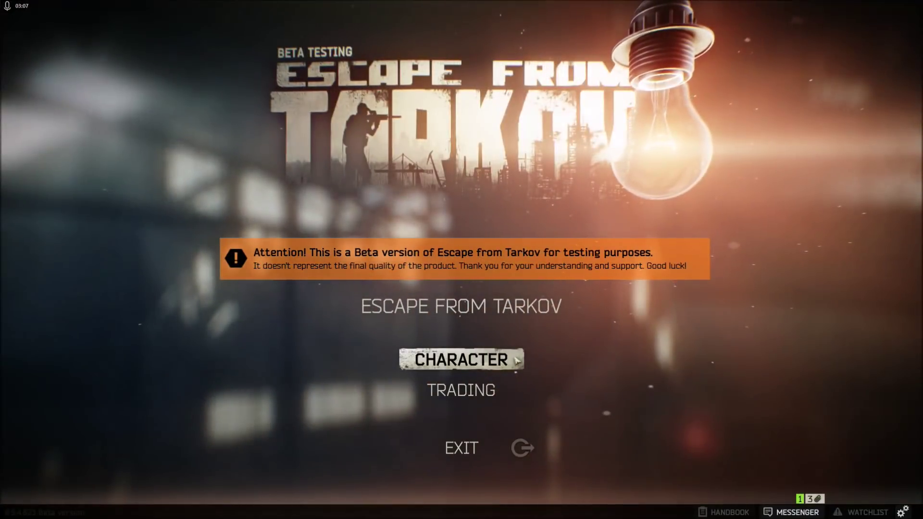